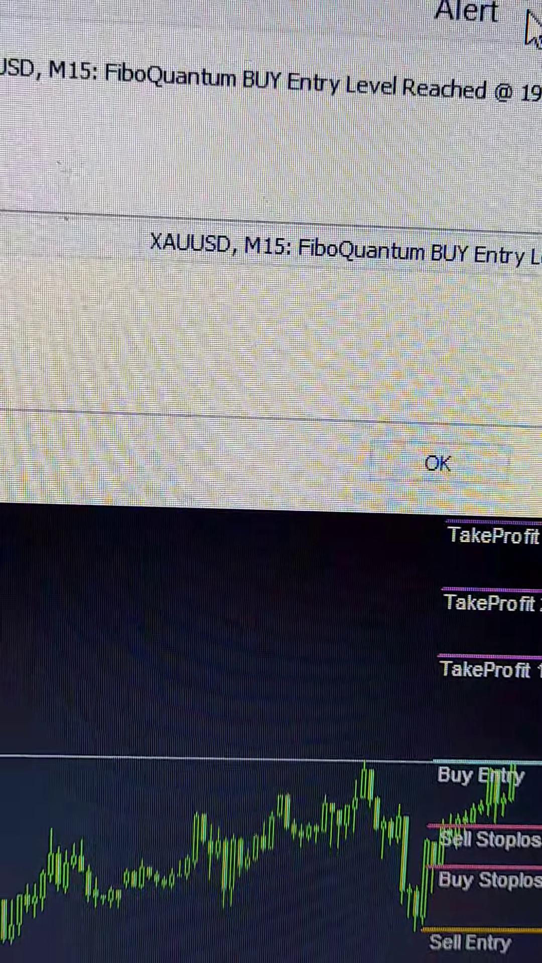
- Move the BUY alert dialog down to uncover the stop-loss 1900.11 and take-profit levels
left_click_drag(531, 23, 75, 234)
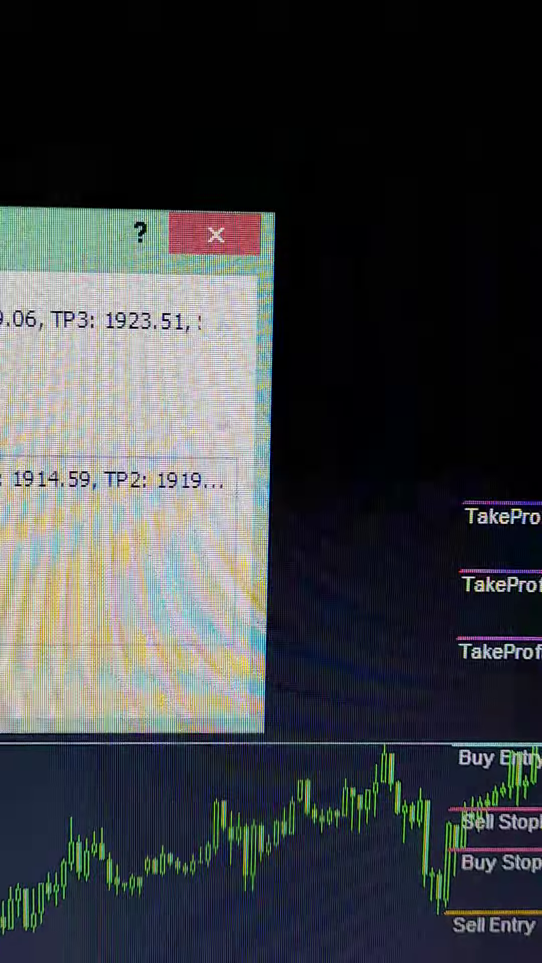